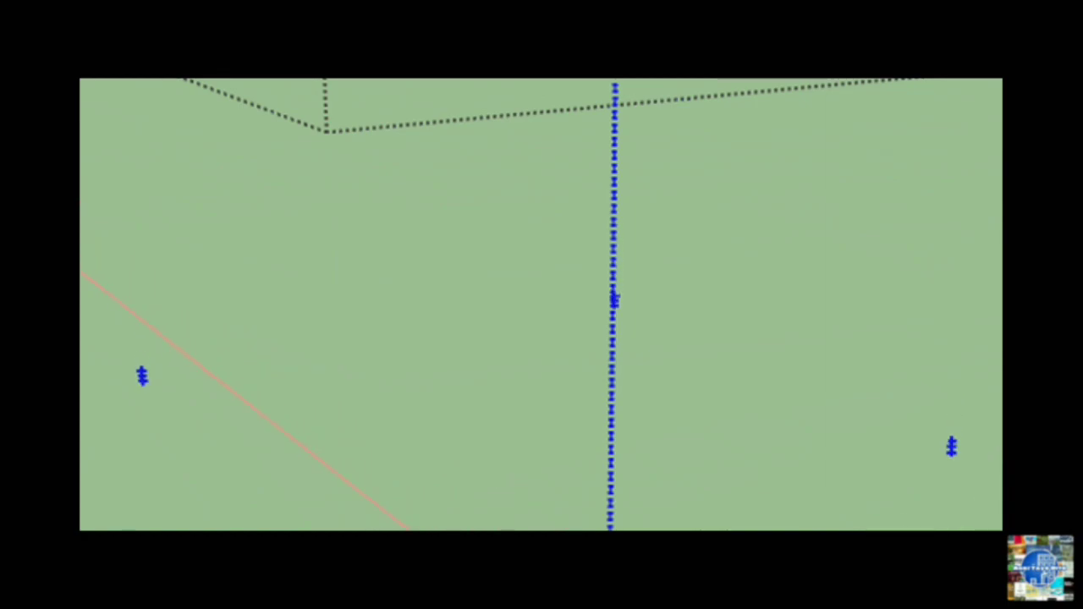
Generate the lattice canopy between its corner anchors and reshape its curved form with the Move tool
{"action": "left_click", "coordinate": [616, 483]}
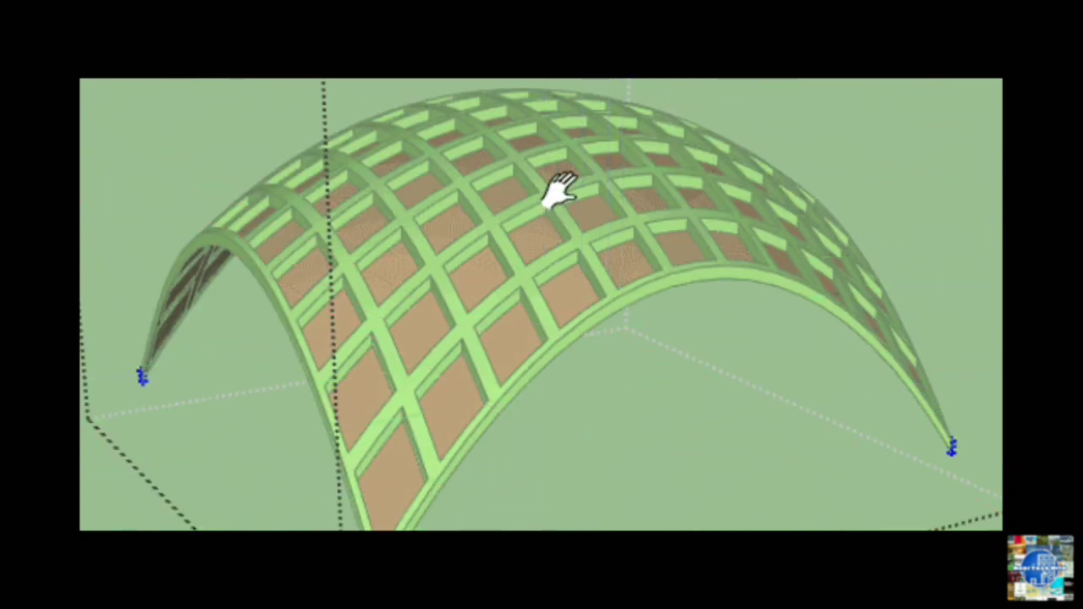
{"action": "middle_click_drag", "start_coordinate": [559, 191], "coordinate": [562, 134], "text": "shift"}
{"action": "scroll", "coordinate": [562, 133], "scroll_direction": "down", "scroll_amount": 1}
{"action": "key", "text": "ctrl+t"}
{"action": "key", "text": "m"}
{"action": "left_click", "coordinate": [628, 542]}
{"action": "left_click", "coordinate": [885, 495]}
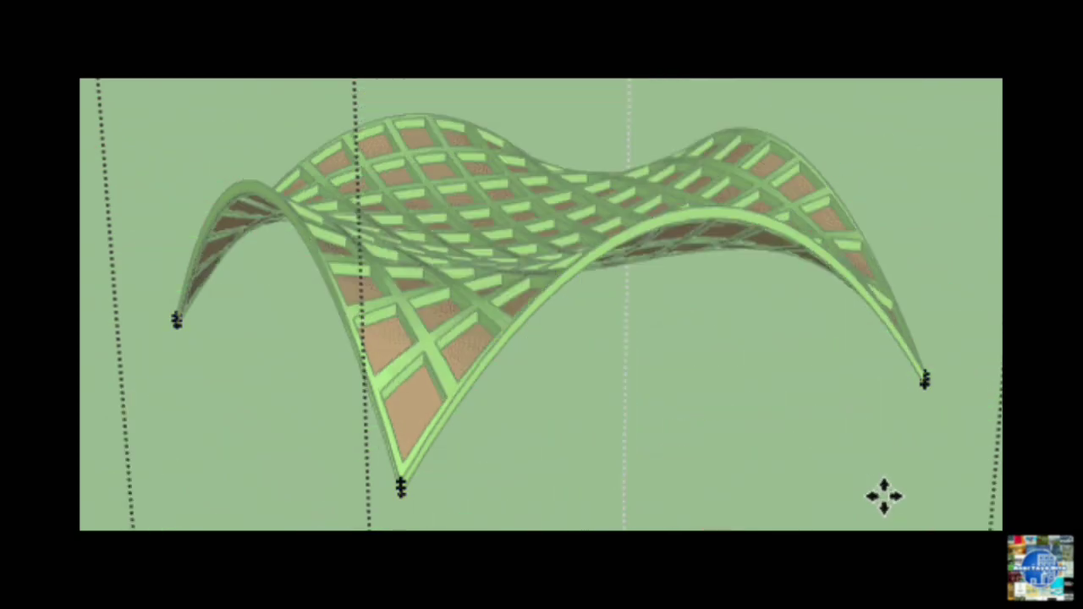
{"action": "key", "text": "Escape"}
{"action": "key", "text": "space"}
{"action": "middle_click_drag", "start_coordinate": [560, 195], "coordinate": [628, 386]}
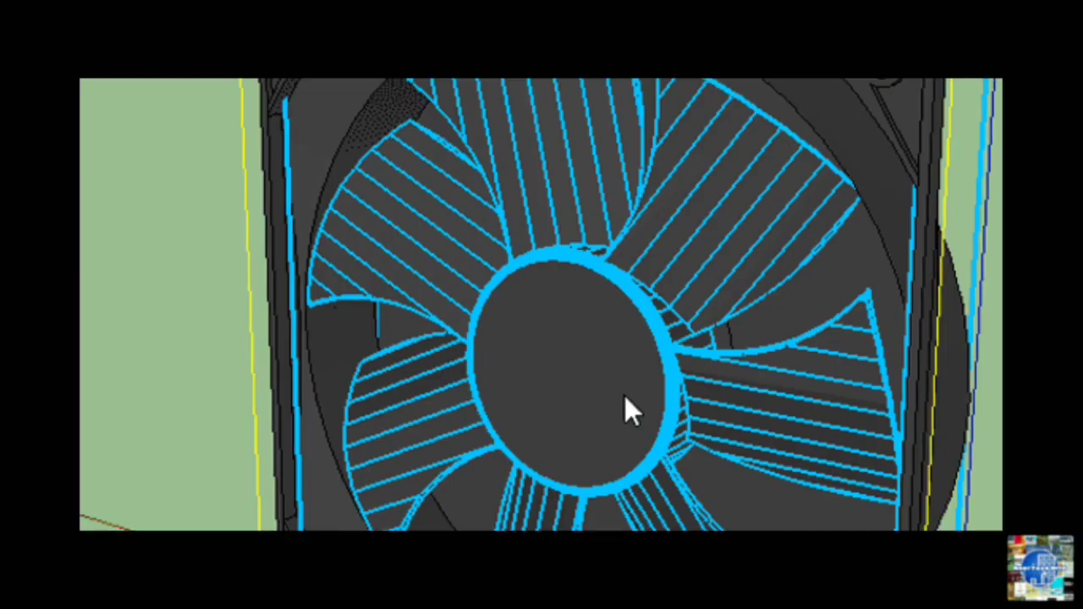
Create a rotation sequence named Spin 2 that spins the fan's blade group about the centre of its hub
{"action": "left_click", "coordinate": [622, 393]}
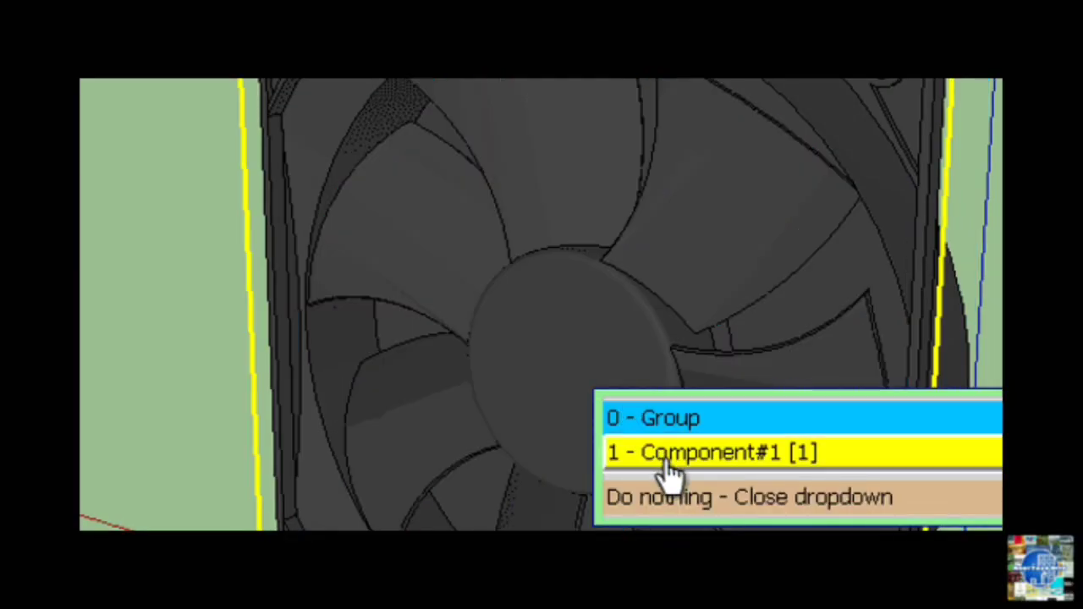
{"action": "left_click", "coordinate": [660, 431]}
{"action": "left_click", "coordinate": [601, 362]}
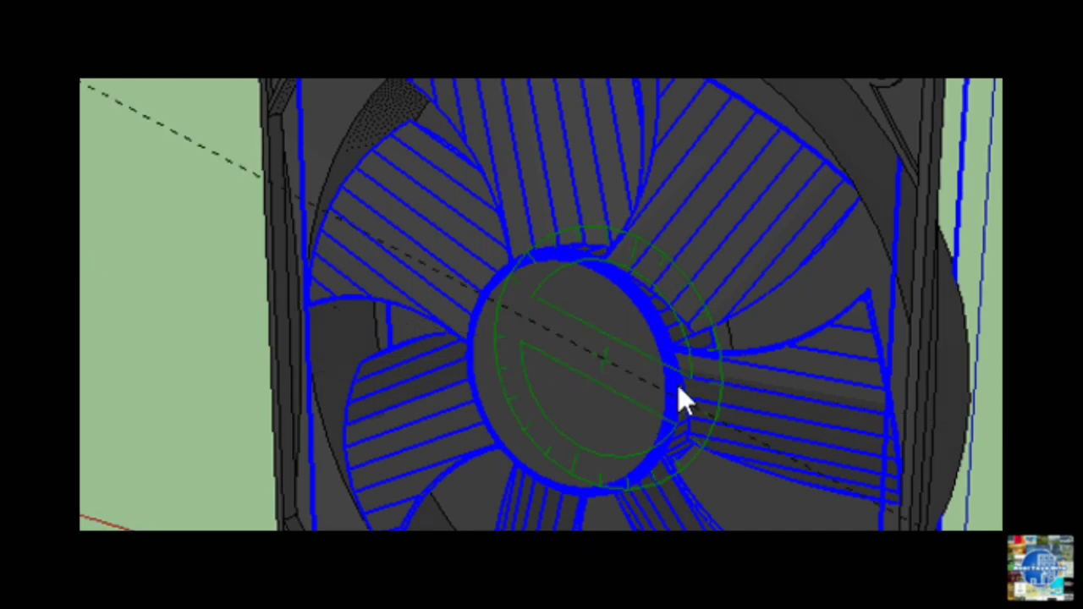
{"action": "left_click", "coordinate": [972, 438]}
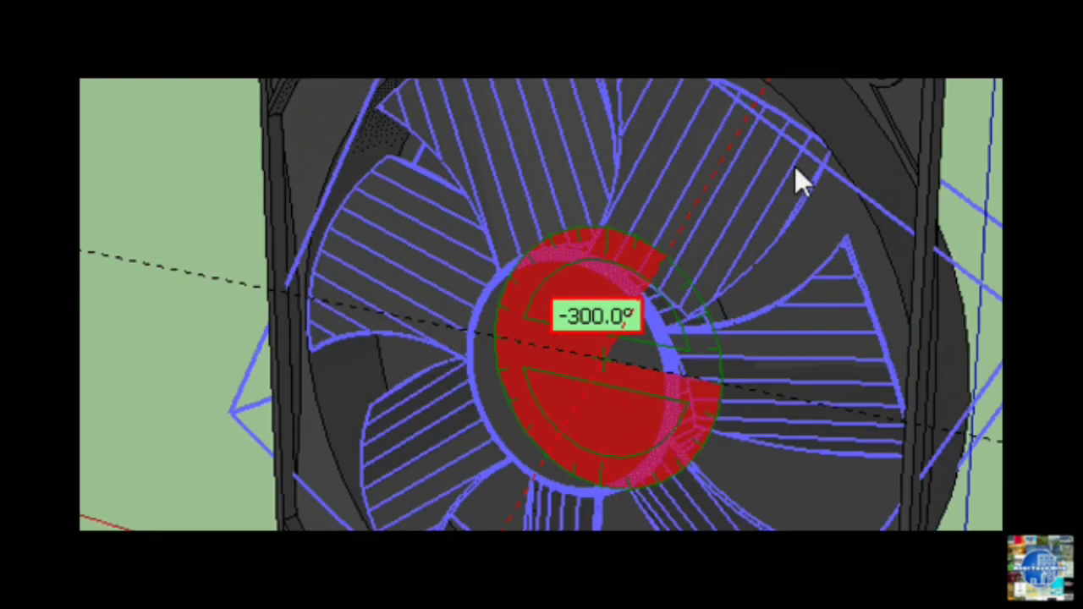
{"action": "left_click", "coordinate": [972, 438]}
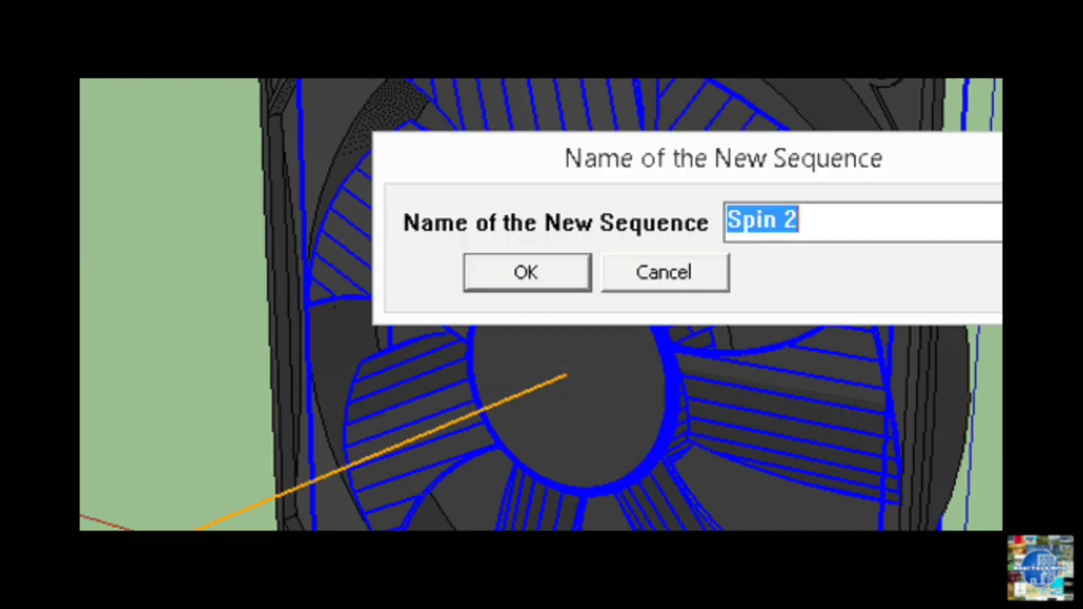
{"action": "left_click", "coordinate": [543, 271]}
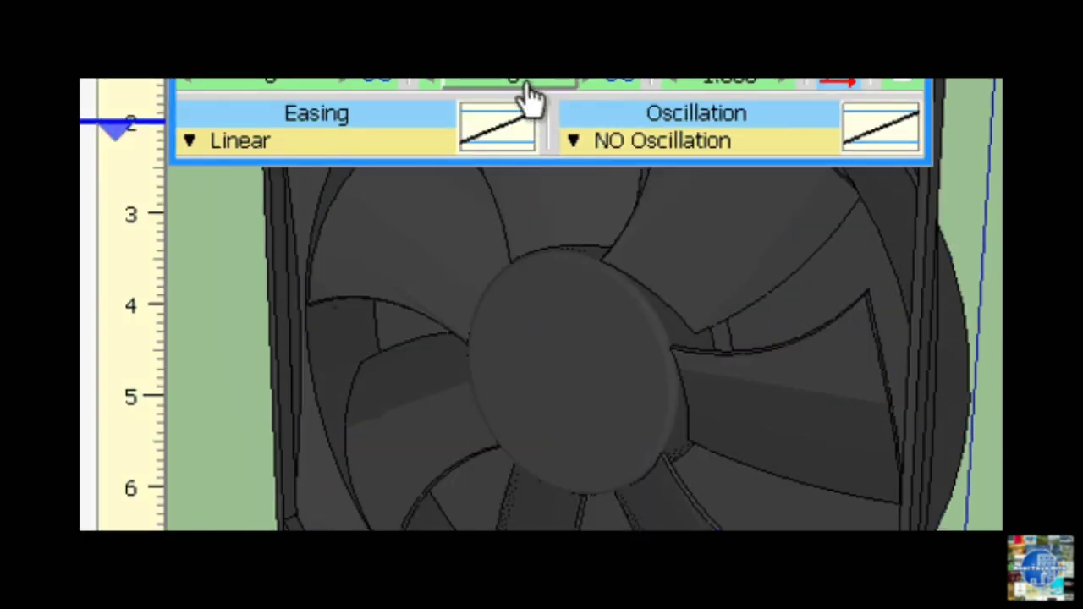
Set the fan's spin sequence to repeat 5 times
{"action": "left_click", "coordinate": [520, 80]}
{"action": "type", "text": "5"}
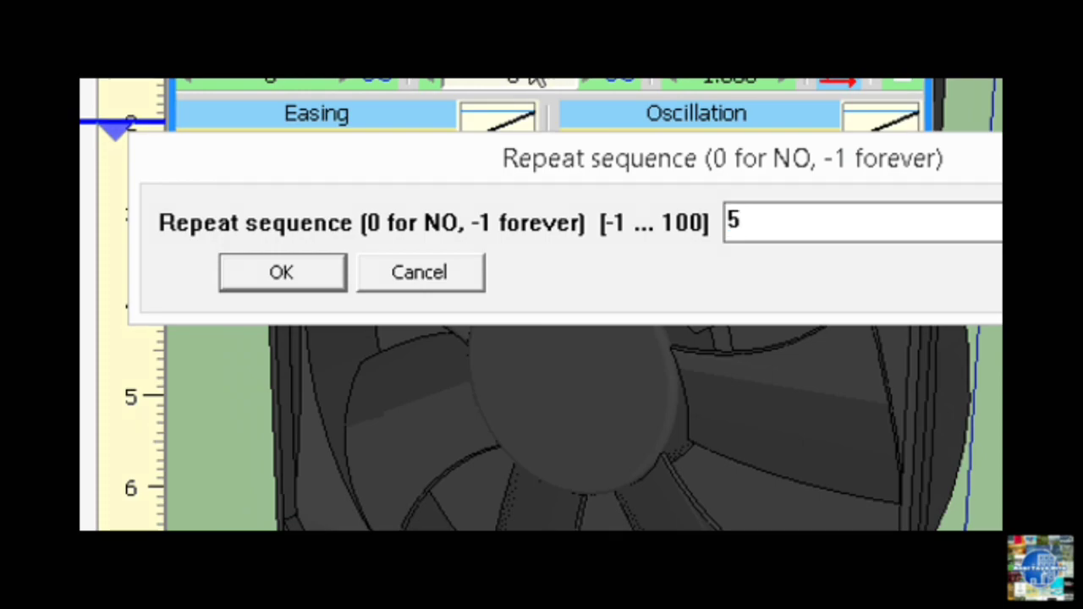
{"action": "left_click", "coordinate": [315, 272]}
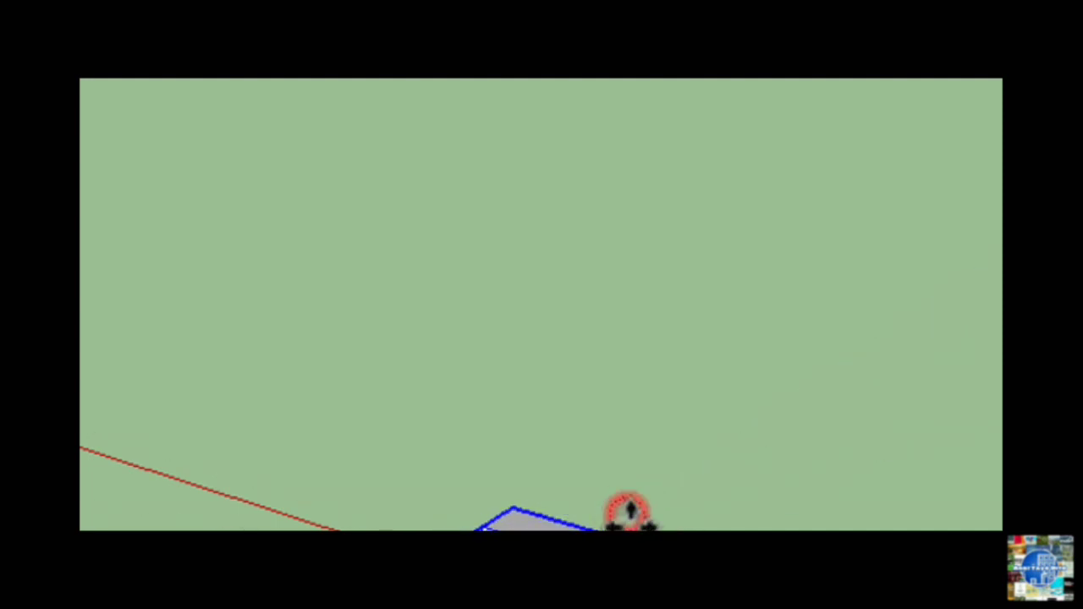
Place a rotated copy of the stair tread one step above the first tread
{"action": "right_click", "coordinate": [628, 511]}
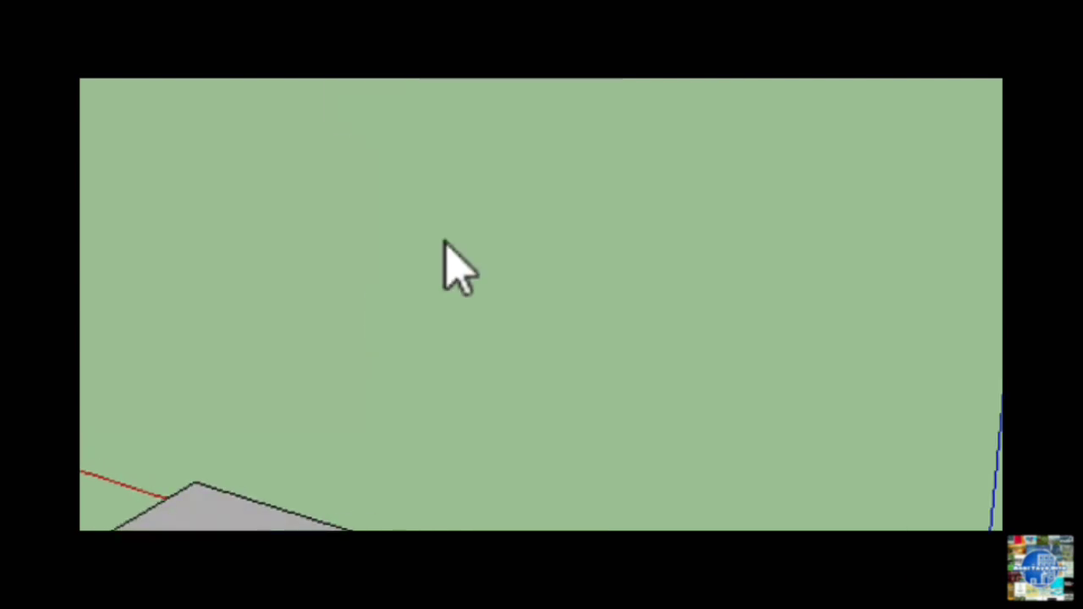
{"action": "left_click", "coordinate": [237, 517]}
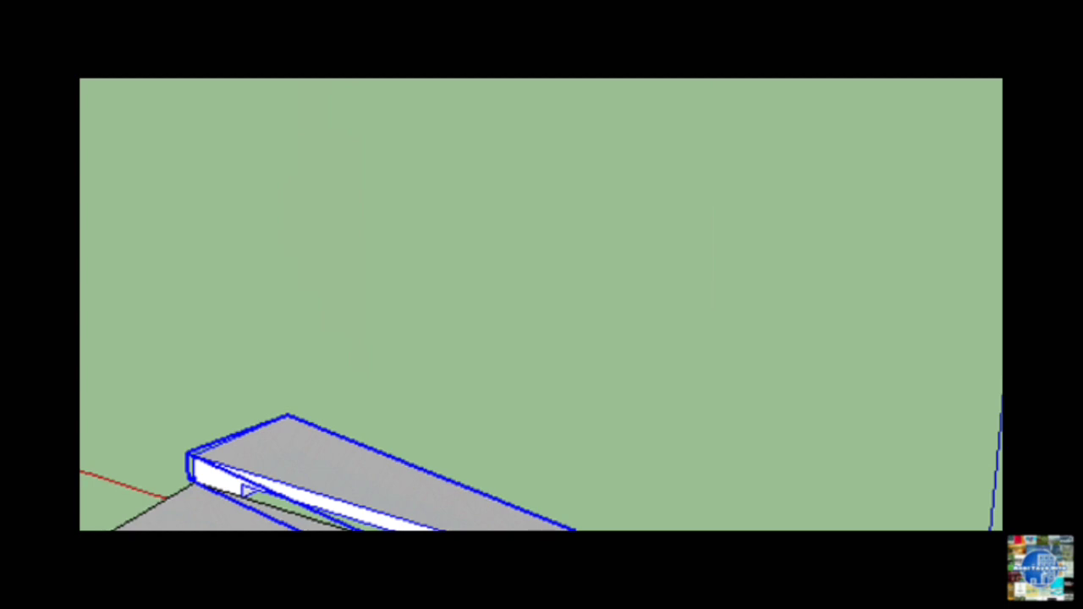
{"action": "right_click", "coordinate": [503, 546]}
{"action": "left_click", "coordinate": [640, 539]}
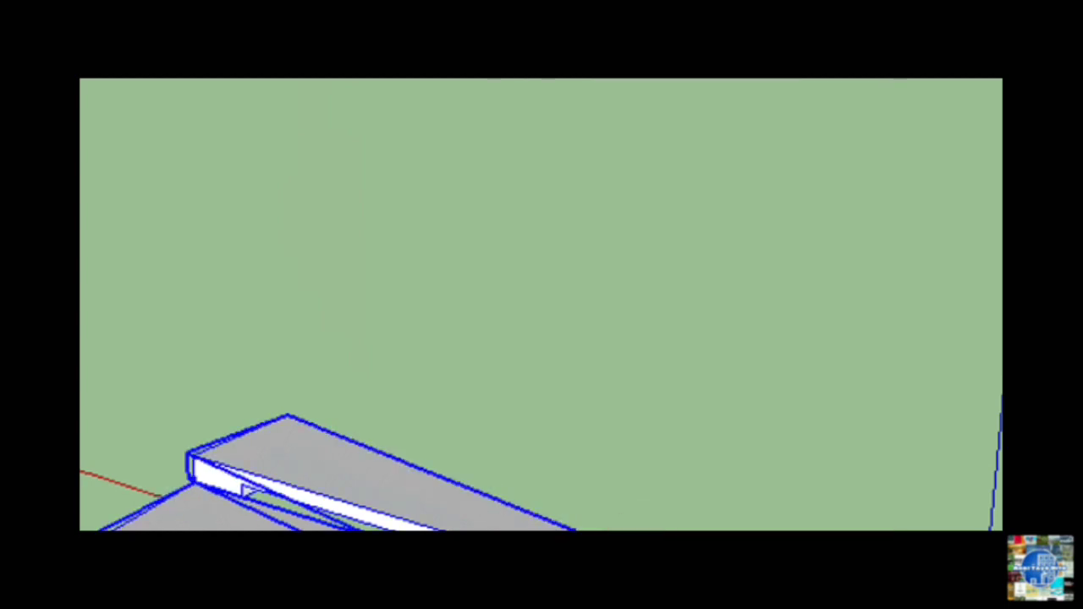
Repeat the raised, rotated tread copy to extend the treads into a curved staircase
{"action": "left_click", "coordinate": [520, 537]}
{"action": "left_click", "coordinate": [519, 537]}
{"action": "left_click", "coordinate": [519, 536]}
{"action": "left_click", "coordinate": [519, 536]}
{"action": "left_click", "coordinate": [519, 537]}
{"action": "left_click", "coordinate": [520, 537]}
{"action": "left_click", "coordinate": [520, 537]}
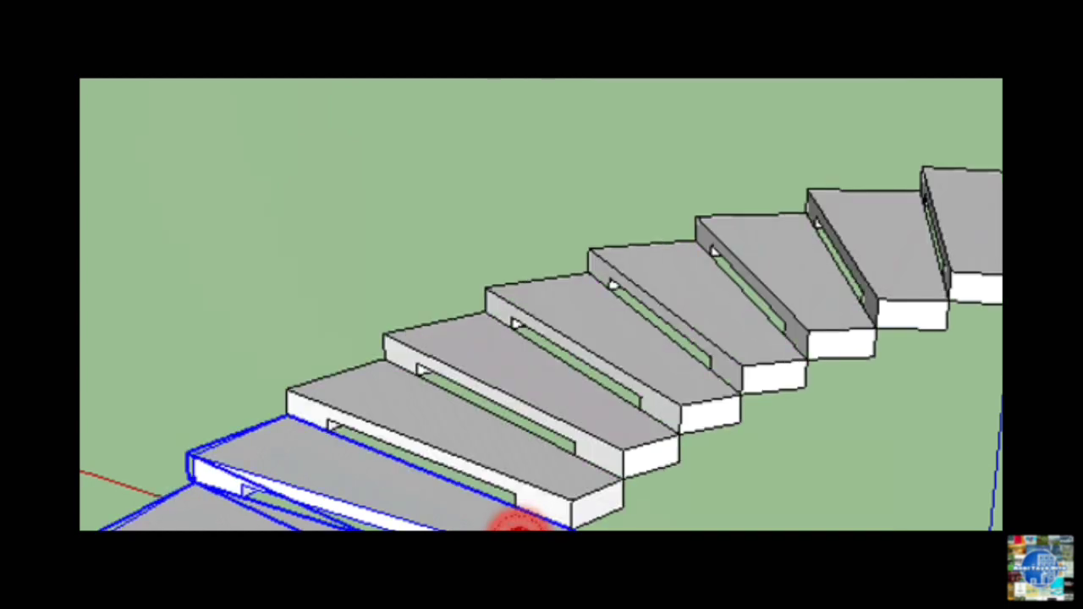
{"action": "left_click", "coordinate": [518, 521]}
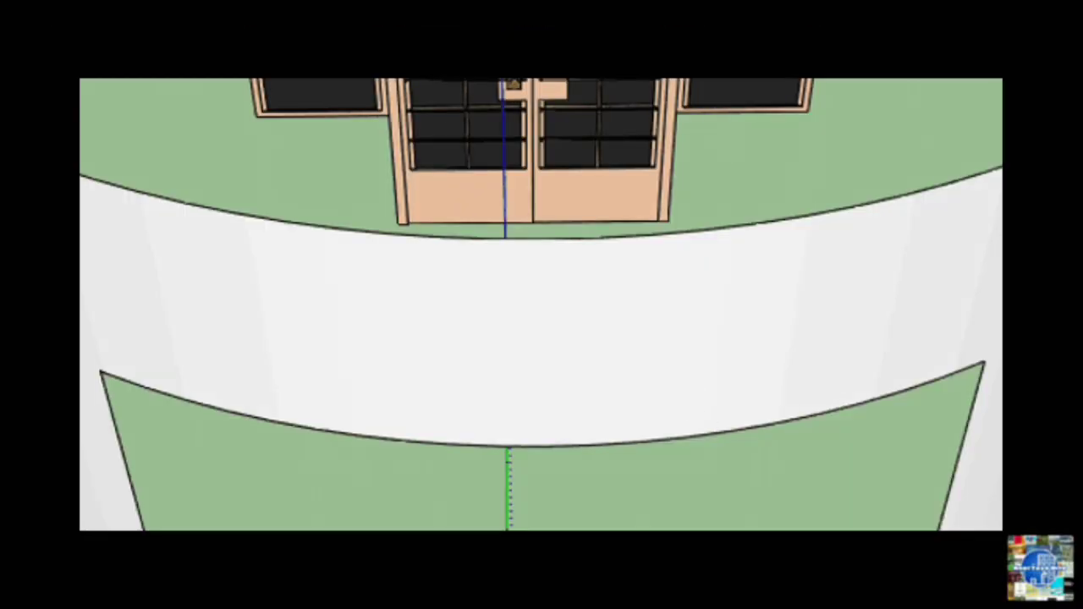
Bend the flat door-and-window assembly to the curved wall opening, correcting its orientation before generating the result
{"action": "scroll", "coordinate": [546, 369], "scroll_direction": "down", "scroll_amount": 6}
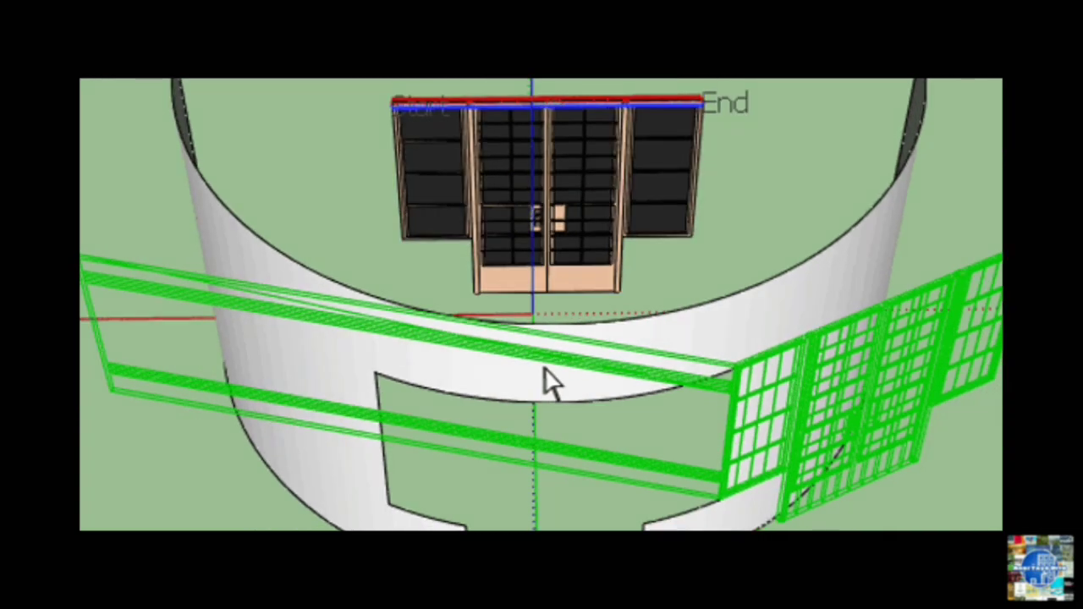
{"action": "key", "text": "Up"}
{"action": "scroll", "coordinate": [549, 380], "scroll_direction": "up", "scroll_amount": 5}
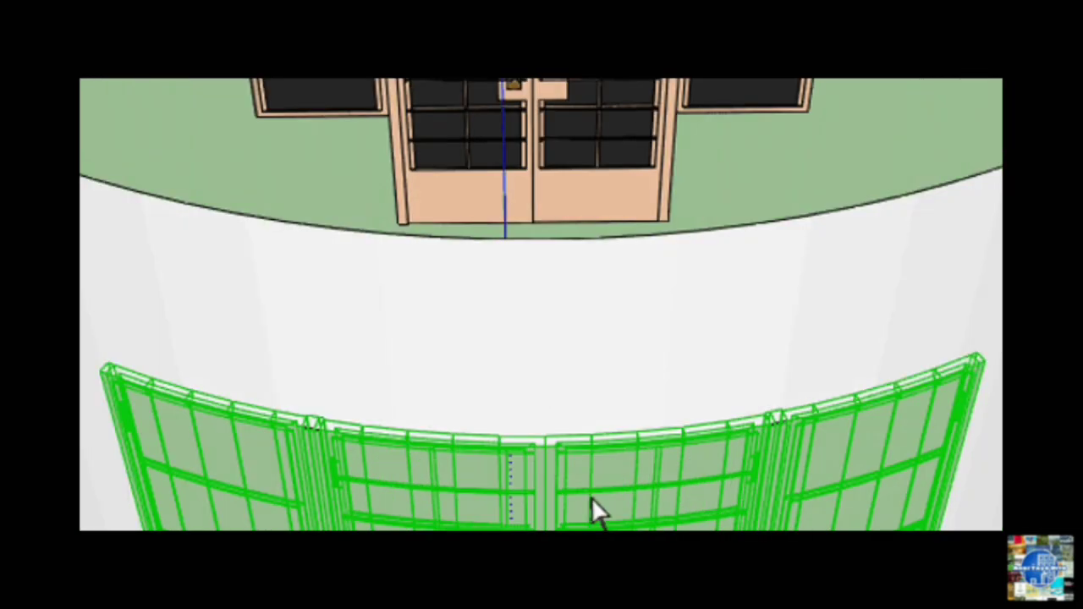
{"action": "key", "text": "Return"}
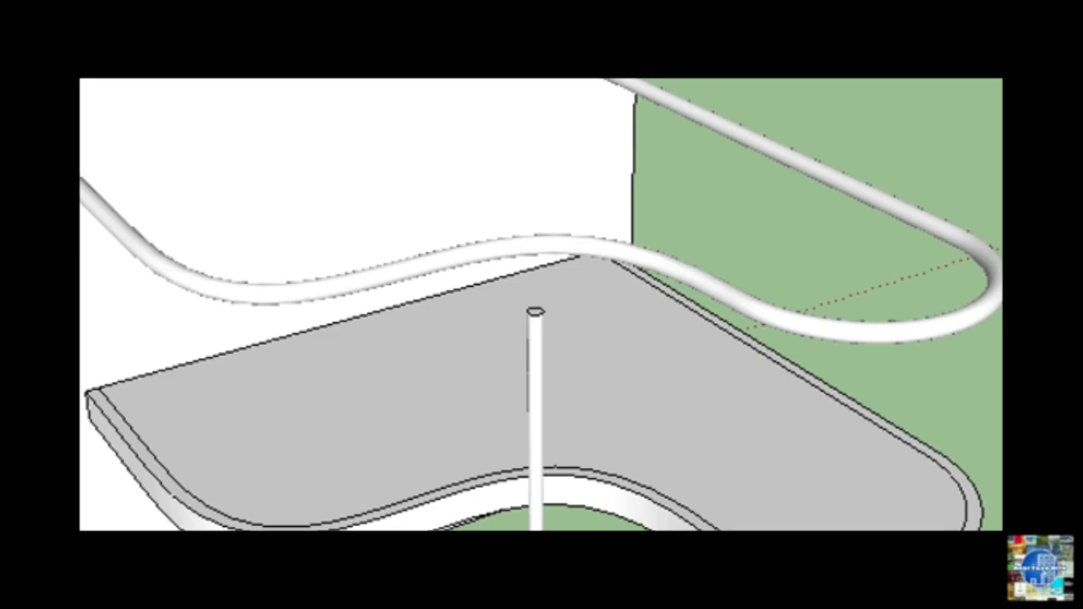
{"action": "left_click", "coordinate": [336, 524]}
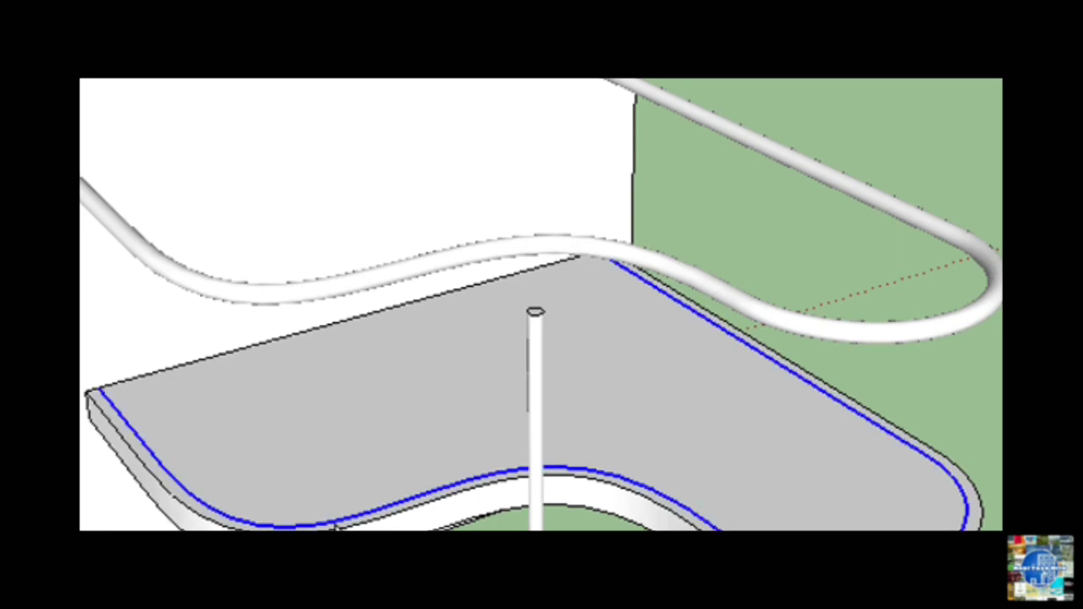
{"action": "left_click", "coordinate": [539, 395]}
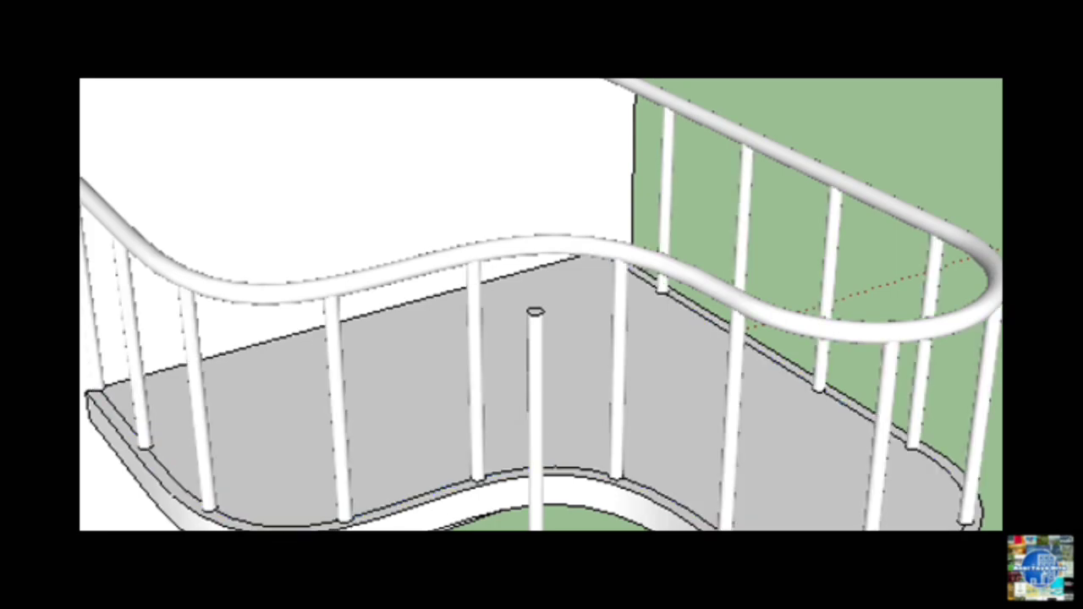
{"action": "key", "text": "ctrl+z"}
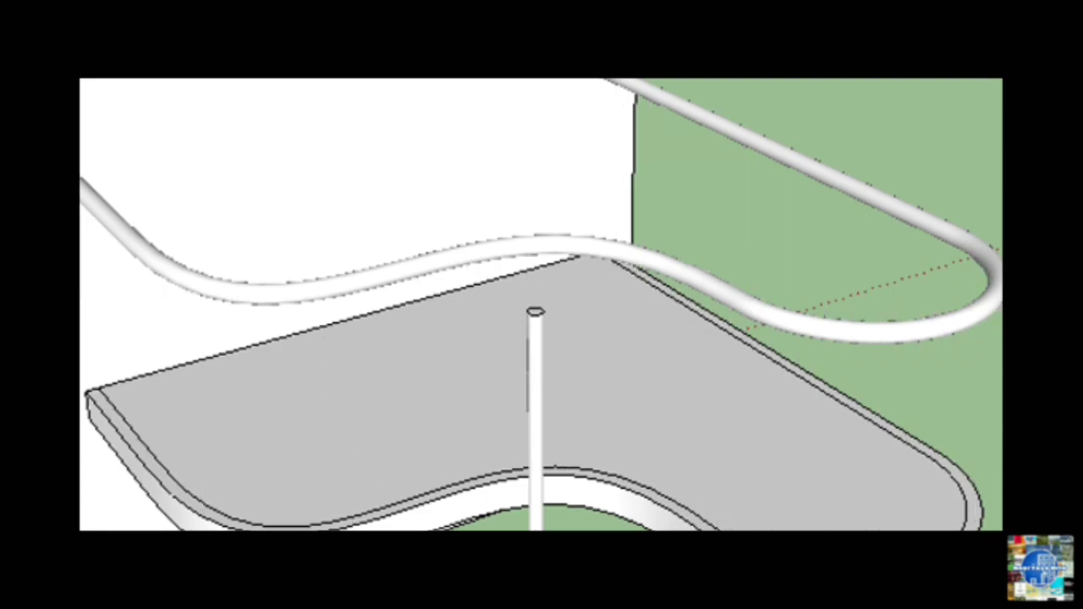
Distribute copies of the upright post along the inset curve of the balcony slab, beneath the handrail
{"action": "left_click", "coordinate": [473, 479]}
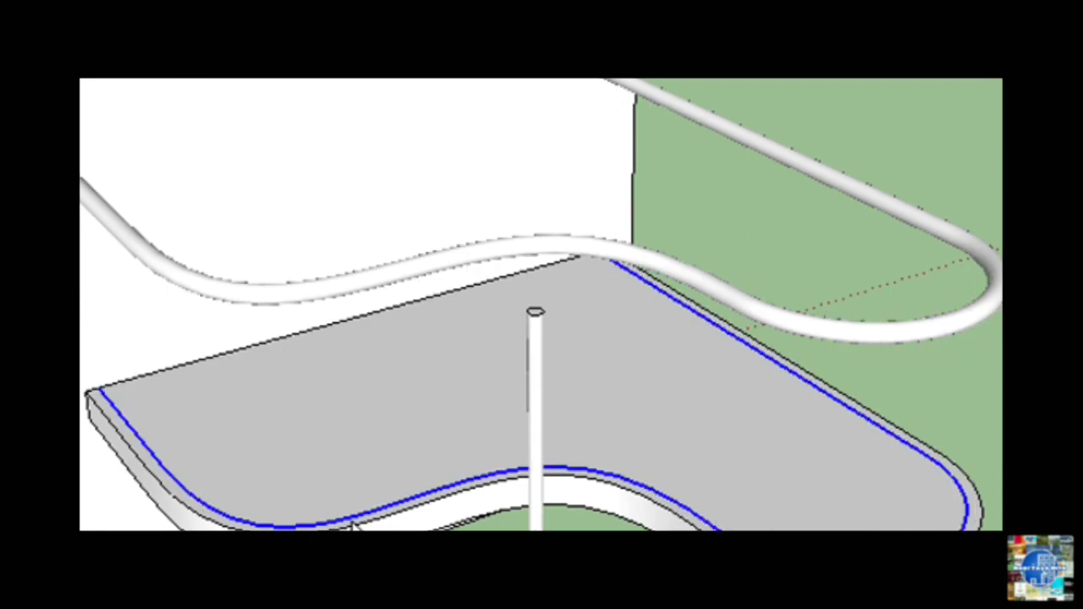
{"action": "left_click", "coordinate": [537, 394]}
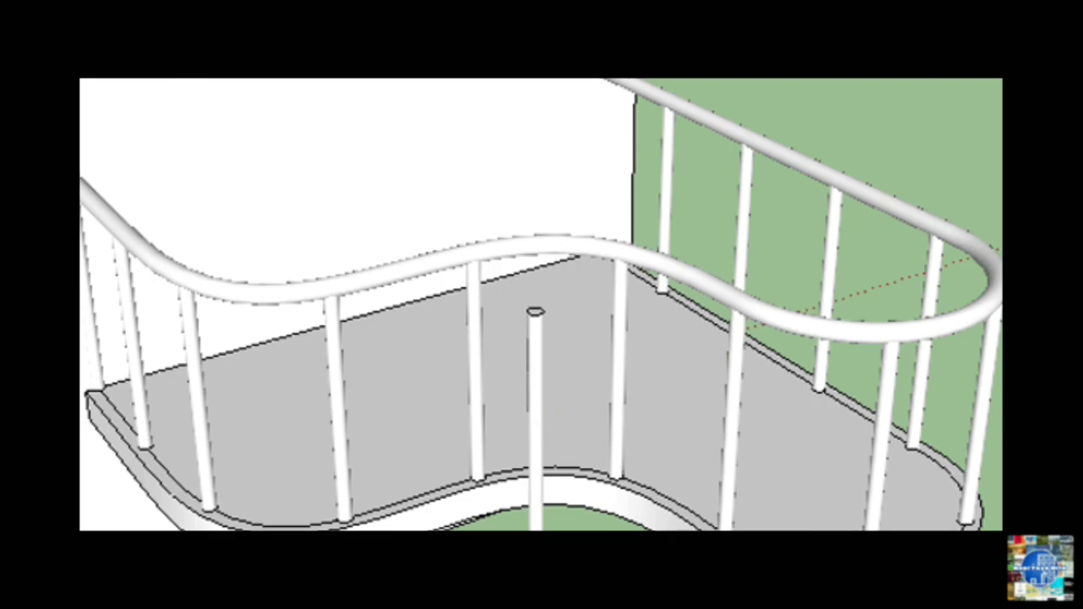
{"action": "key", "text": "Return"}
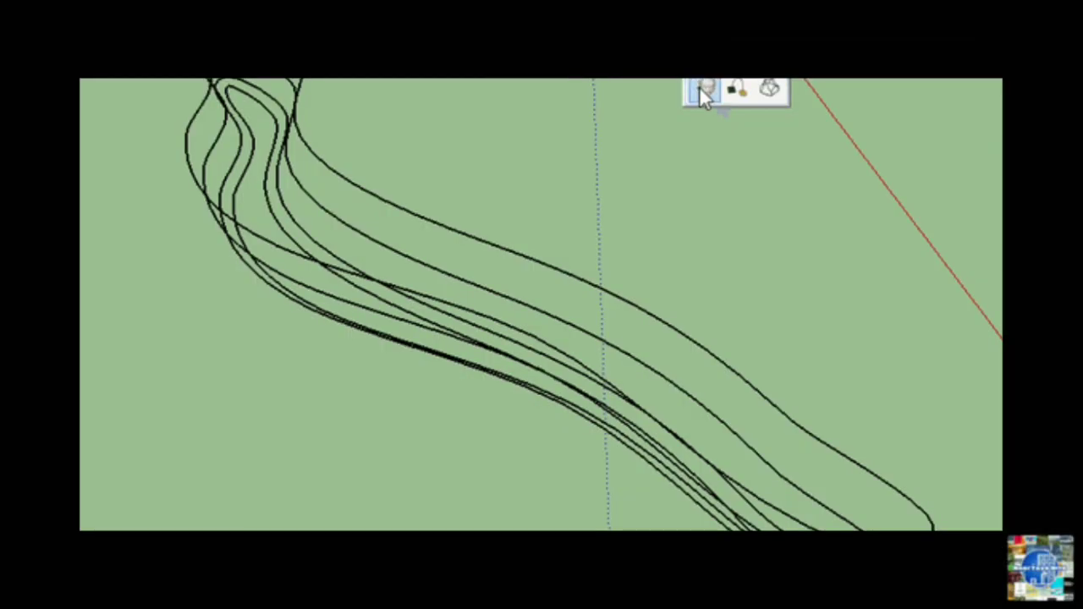
Use Loft by Spline to create a surface through the four nested contours, from the outermost to the innermost
{"action": "left_click", "coordinate": [701, 88]}
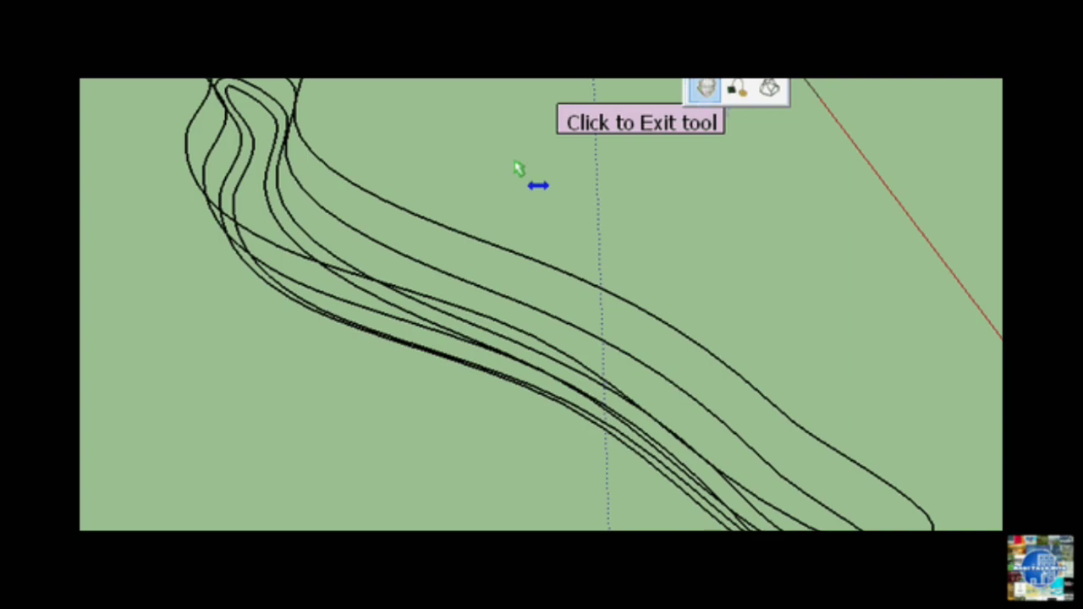
{"action": "left_click", "coordinate": [368, 196]}
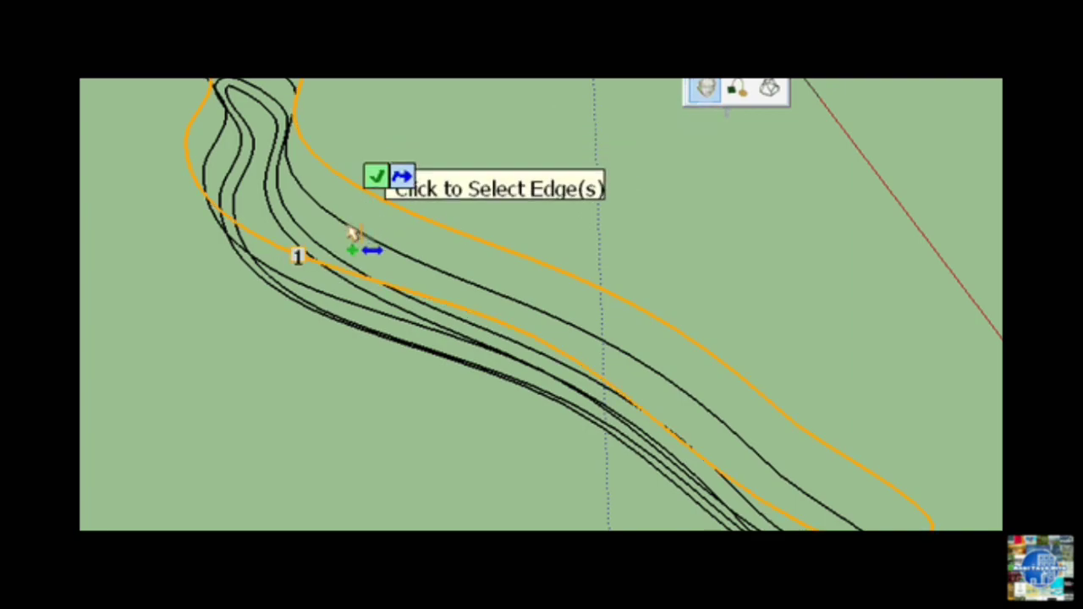
{"action": "left_click", "coordinate": [353, 237]}
{"action": "left_click", "coordinate": [310, 235]}
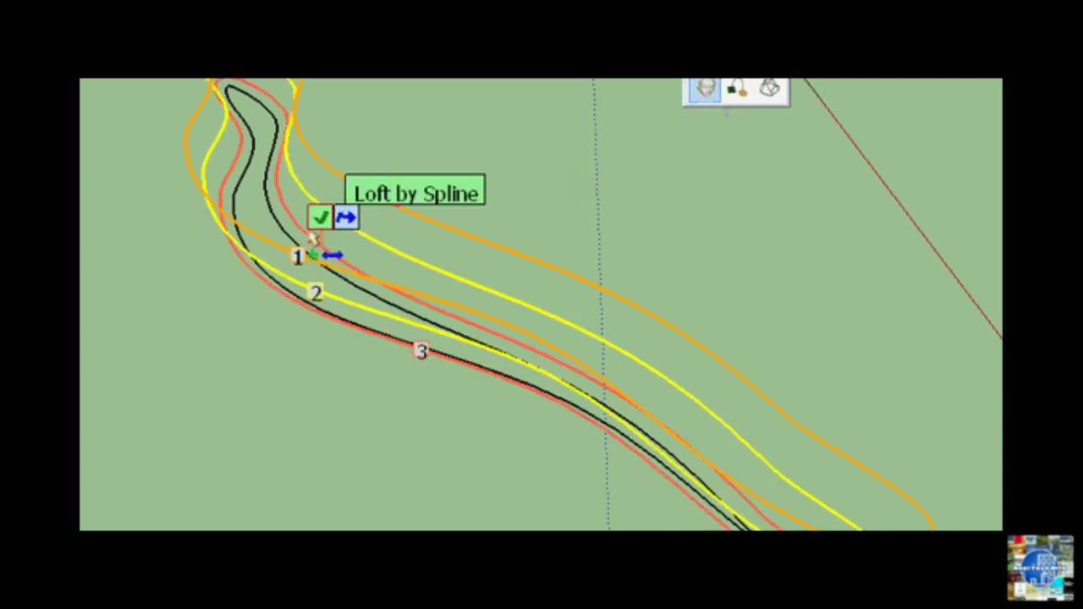
{"action": "left_click", "coordinate": [277, 228]}
{"action": "left_click", "coordinate": [286, 209]}
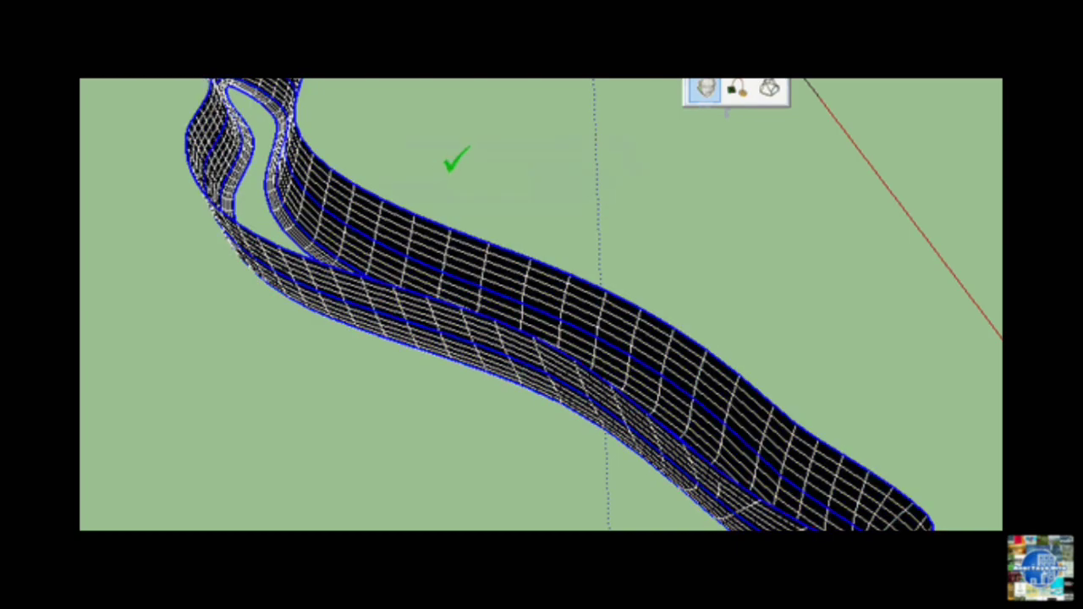
{"action": "left_click", "coordinate": [446, 146]}
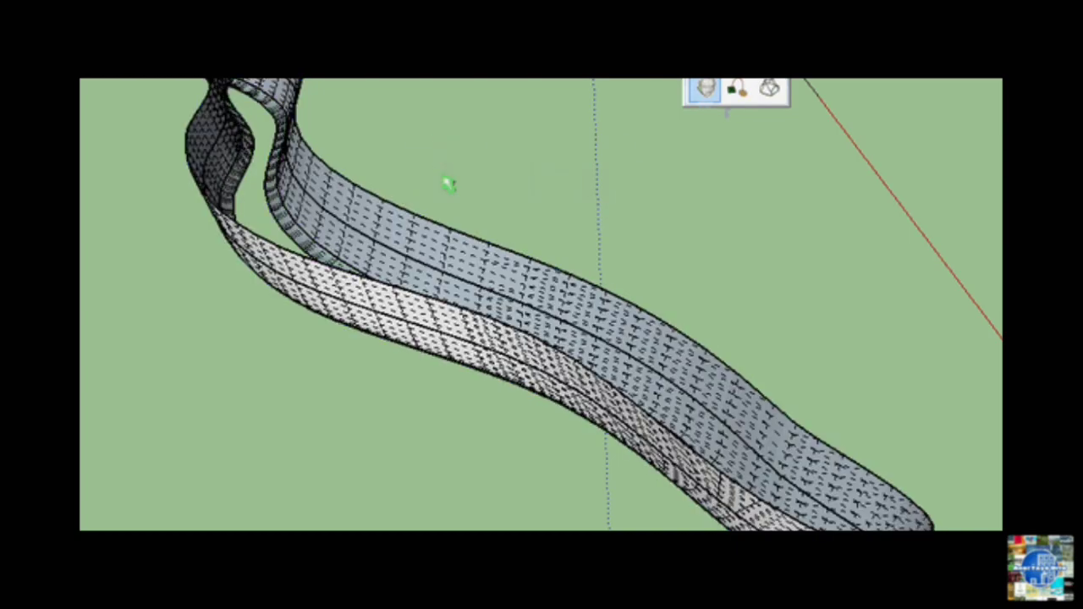
{"action": "mouse_move", "coordinate": [645, 464]}
{"action": "middle_mouse_down"}
{"action": "mouse_move", "coordinate": [464, 337]}
{"action": "mouse_move", "coordinate": [288, 266]}
{"action": "mouse_move", "coordinate": [908, 334]}
{"action": "mouse_move", "coordinate": [601, 296]}
{"action": "middle_mouse_up"}
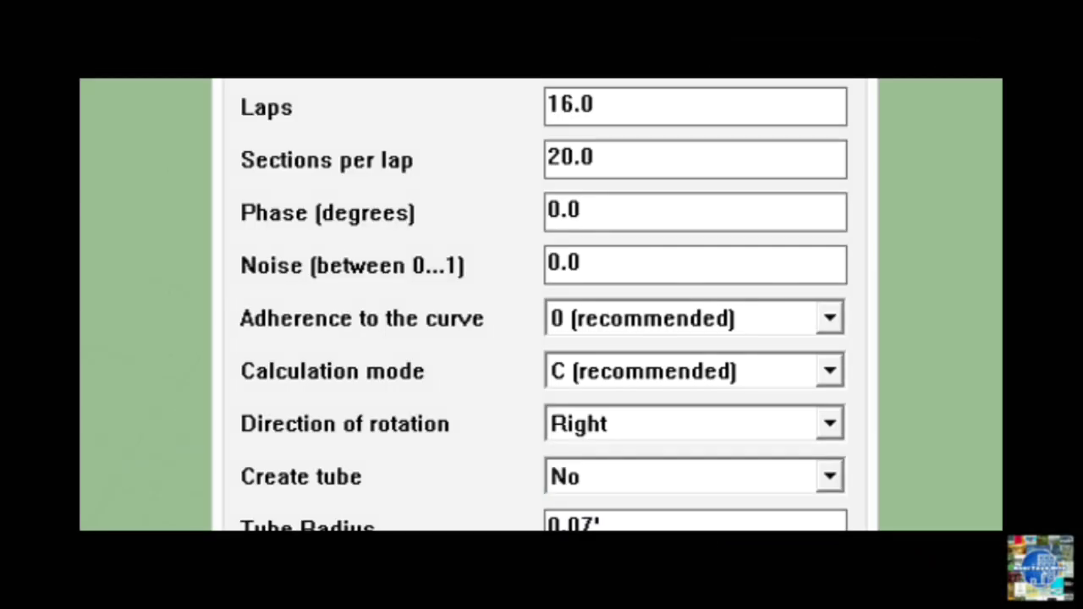
Generate a helix along the curve with 10 laps, 25 sections per lap and a tube of radius 1'
{"action": "double_click", "coordinate": [629, 113]}
{"action": "type", "text": "10"}
{"action": "key", "text": "Tab"}
{"action": "type", "text": "25"}
{"action": "left_click", "coordinate": [628, 481]}
{"action": "left_click", "coordinate": [652, 518]}
{"action": "double_click", "coordinate": [657, 525]}
{"action": "type", "text": "1"}
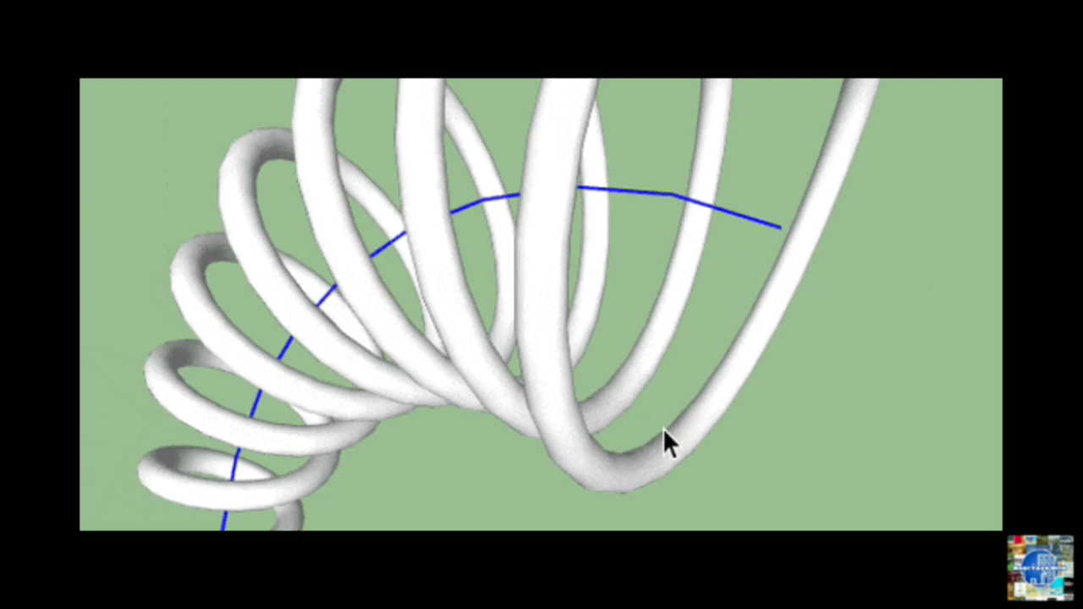
Select the helix curve inside the tube and change it to 50 laps, 15 sections per lap and tube radius 5
{"action": "key", "text": "x"}
{"action": "double_click", "coordinate": [620, 477]}
{"action": "left_click", "coordinate": [607, 477]}
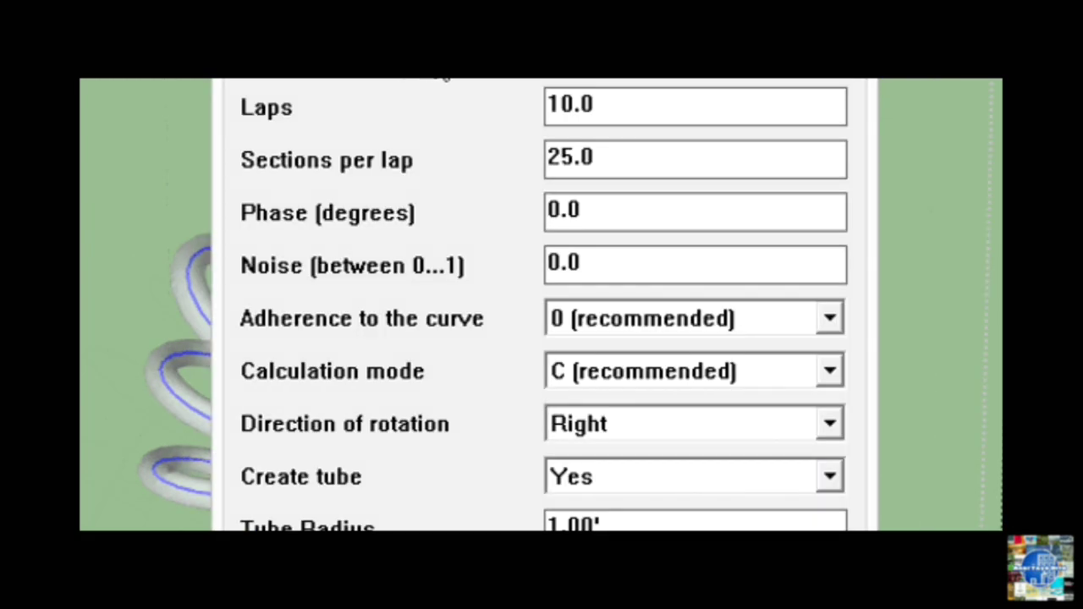
{"action": "left_click_drag", "start_coordinate": [598, 106], "coordinate": [507, 108]}
{"action": "type", "text": "50"}
{"action": "left_click_drag", "start_coordinate": [599, 159], "coordinate": [358, 135]}
{"action": "type", "text": "15"}
{"action": "left_click_drag", "start_coordinate": [603, 525], "coordinate": [422, 501]}
{"action": "type", "text": "5"}
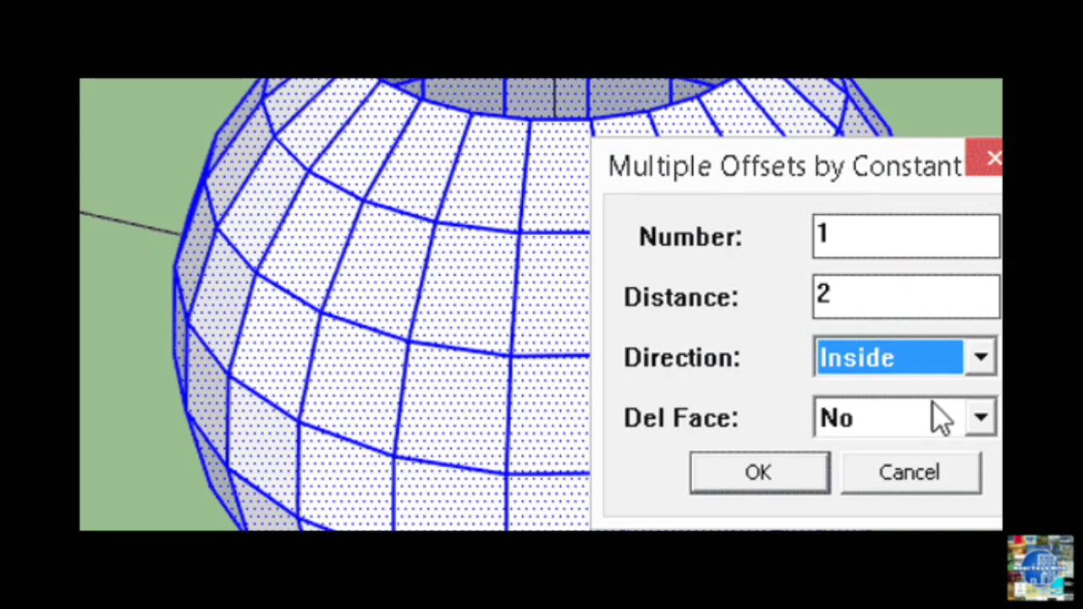
Offset the rounded shell's faces inward once by a distance of 2, keeping the faces, and select all the connected geometry
{"action": "left_click", "coordinate": [777, 480]}
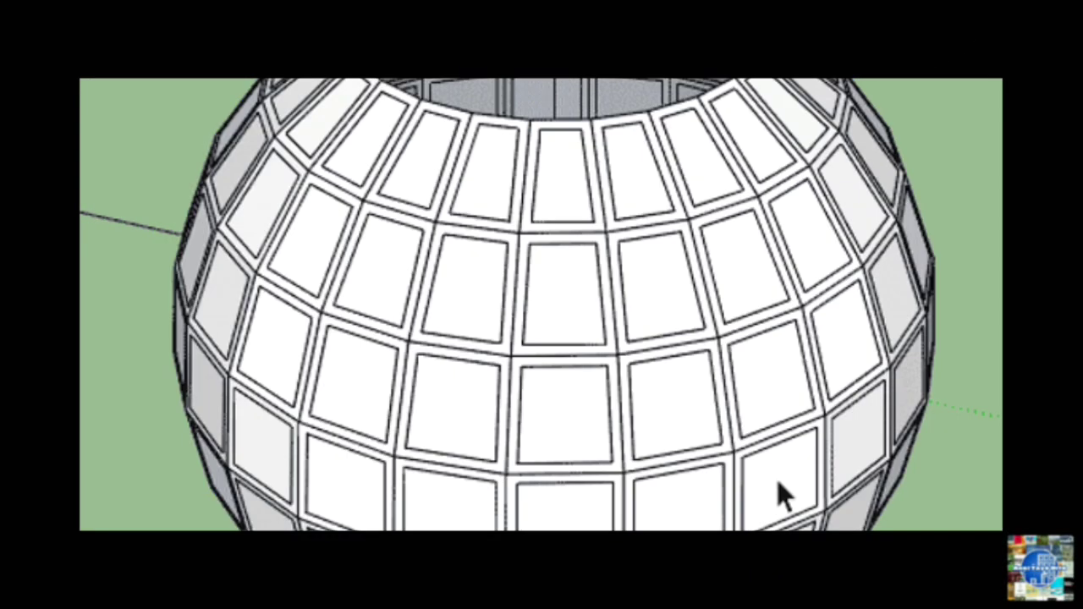
{"action": "scroll", "coordinate": [559, 415], "scroll_direction": "up", "scroll_amount": 2}
{"action": "triple_click", "coordinate": [559, 415]}
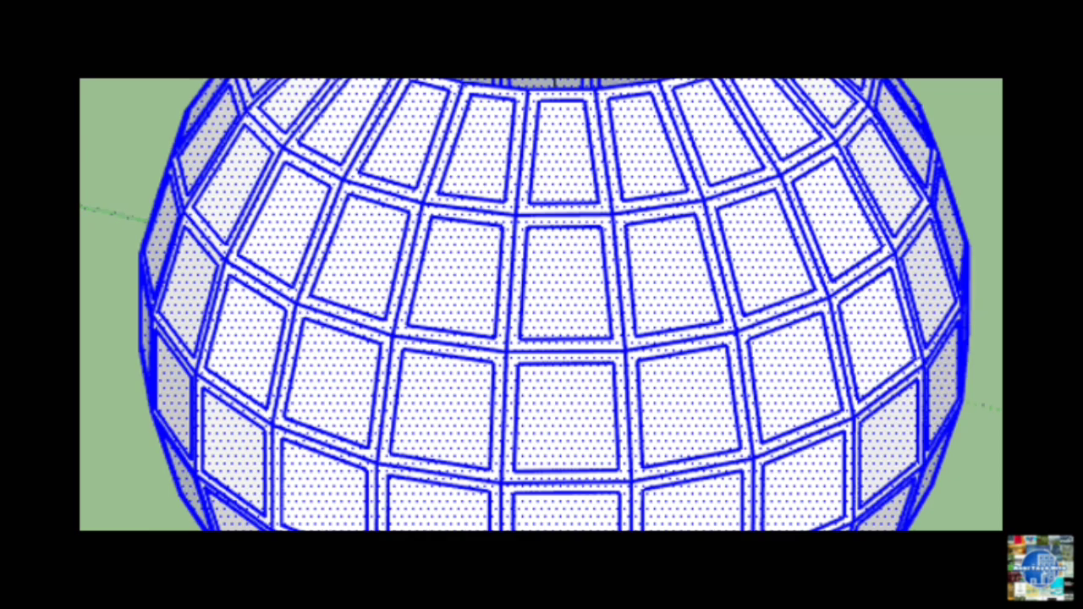
Soften the seam edges between the panel frames on the rounded shell and delete the inset panels inside the frames
{"action": "key", "text": "alt+h"}
{"action": "key", "text": "ctrl+t"}
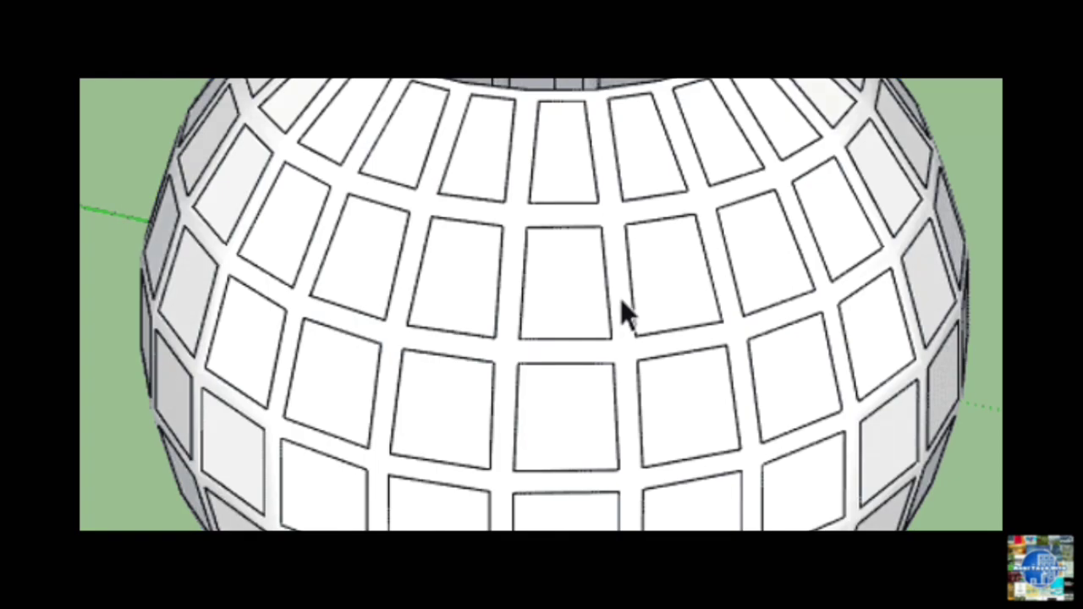
{"action": "double_click", "coordinate": [622, 301]}
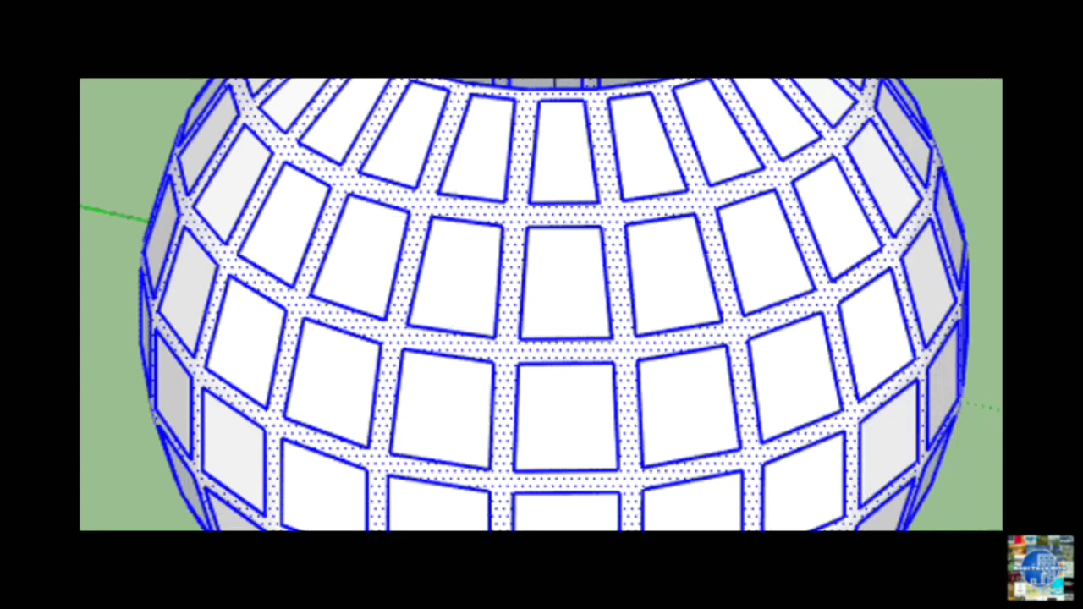
{"action": "key", "text": "ctrl+shift+i"}
{"action": "key", "text": "Delete"}
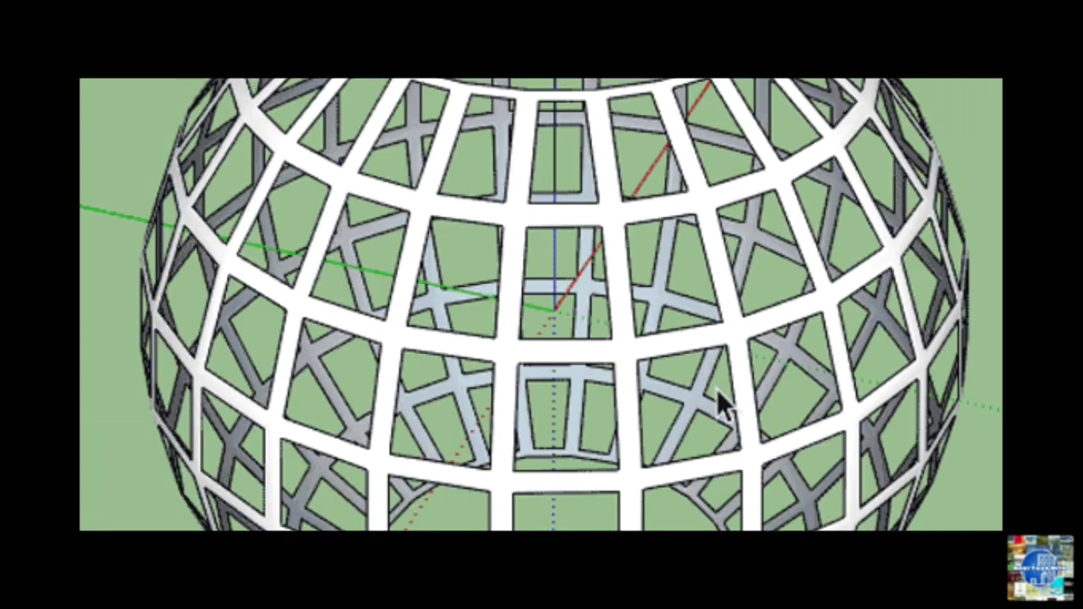
Use Joint Push Pull to thicken all the faces of the remaining lattice at once
{"action": "key", "text": "j"}
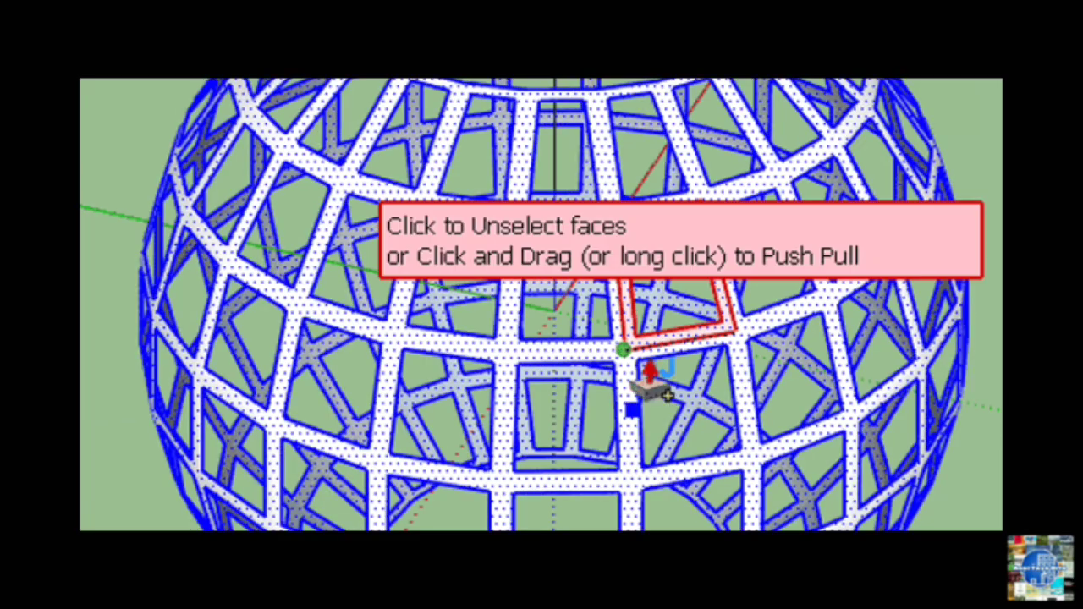
{"action": "mouse_move", "coordinate": [759, 349]}
{"action": "left_mouse_down"}
{"action": "mouse_move", "coordinate": [777, 345]}
{"action": "mouse_move", "coordinate": [764, 338]}
{"action": "left_mouse_up"}
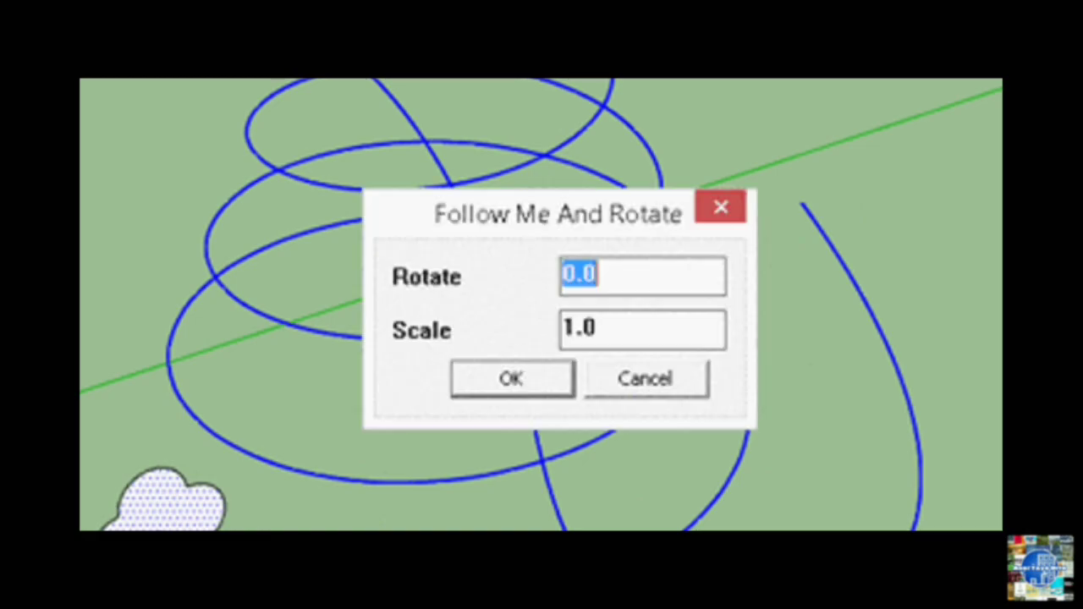
Sweep the cloud-shaped profile along the curves using Follow Me And Rotate with a rotation of 12 and a scale of 1.0
{"action": "type", "text": "12"}
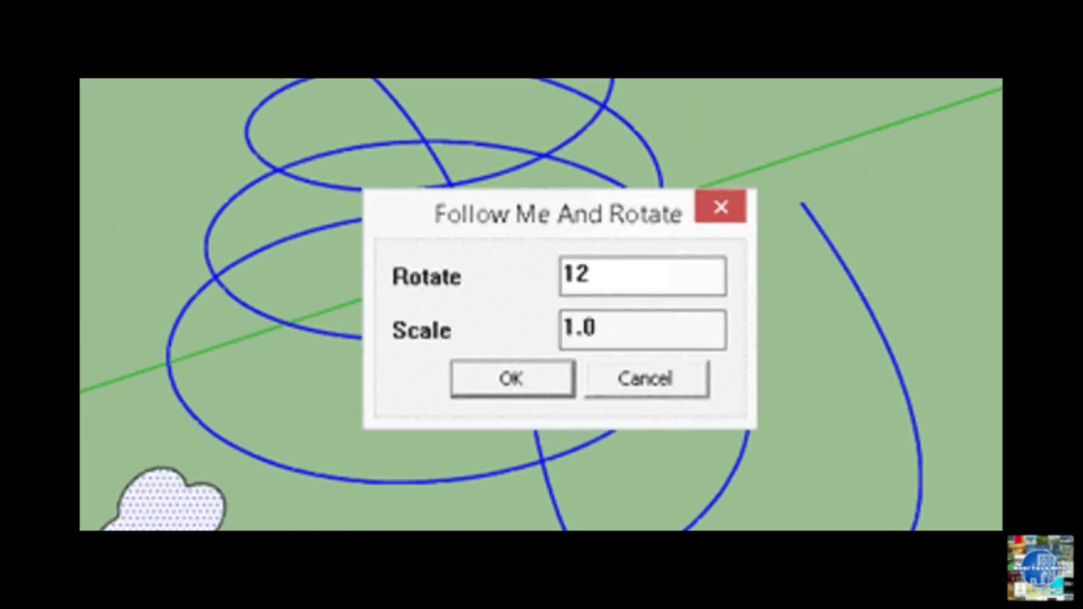
{"action": "left_click", "coordinate": [542, 386]}
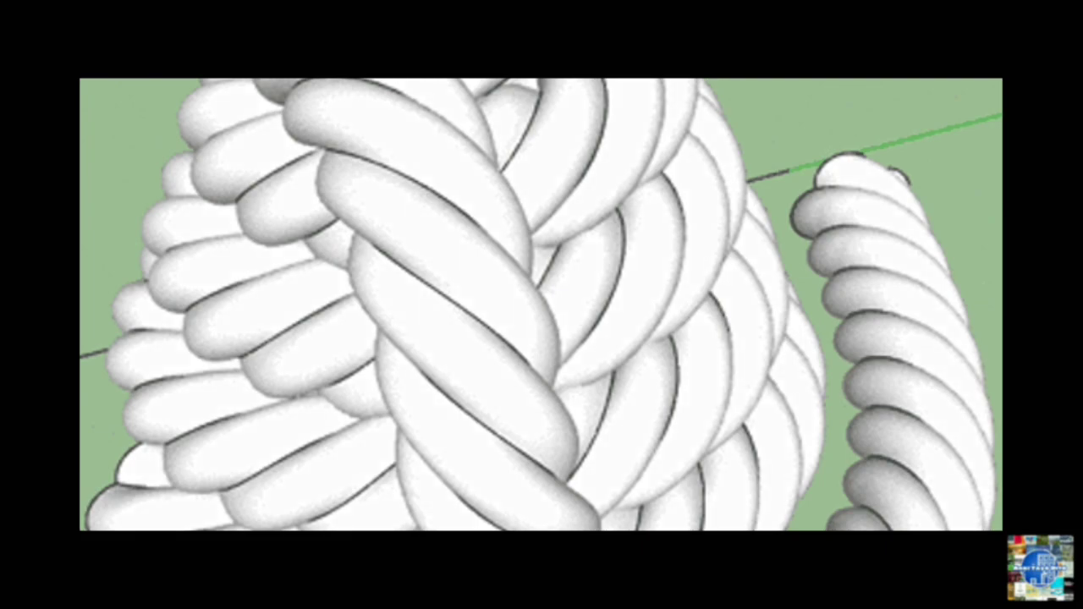
{"action": "middle_click_drag", "start_coordinate": [642, 258], "coordinate": [159, 169]}
{"action": "left_click_drag", "start_coordinate": [489, 163], "coordinate": [592, 169]}
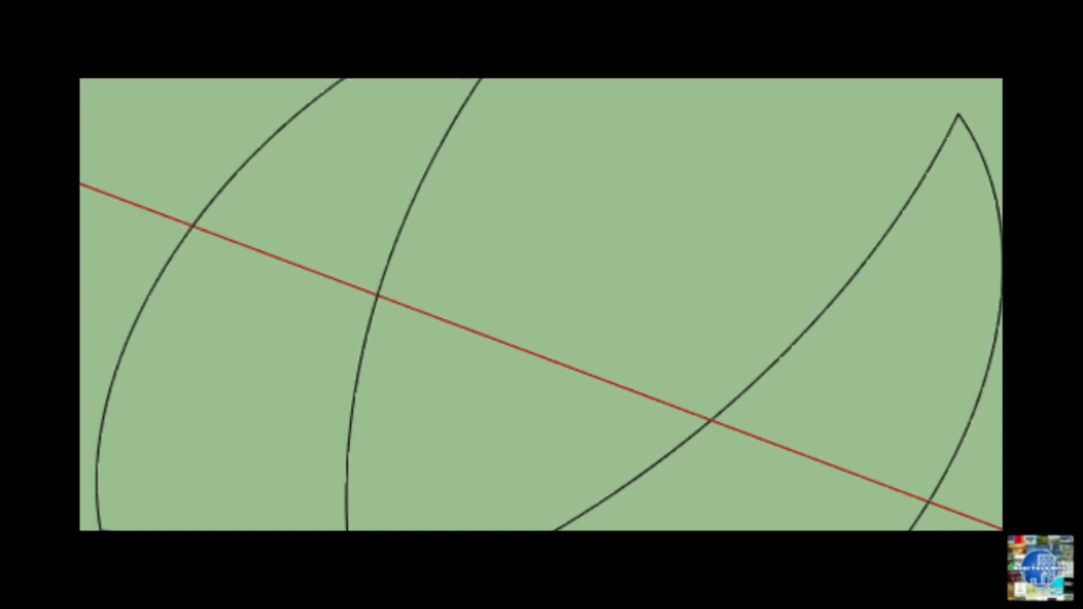
Pick the marked open edge ends, first at the short stub crossing the curve, and at the gap between two lines
{"action": "scroll", "coordinate": [541, 304], "scroll_direction": "up", "scroll_amount": 6}
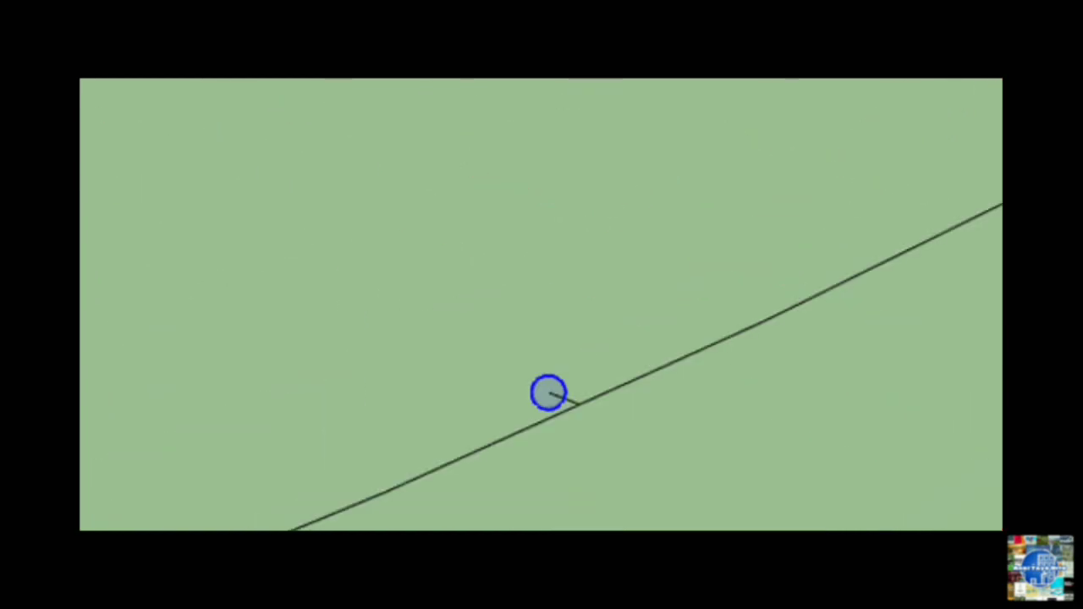
{"action": "left_click", "coordinate": [544, 398]}
{"action": "scroll", "coordinate": [543, 399], "scroll_direction": "down", "scroll_amount": 9}
{"action": "scroll", "coordinate": [543, 398], "scroll_direction": "up", "scroll_amount": 5}
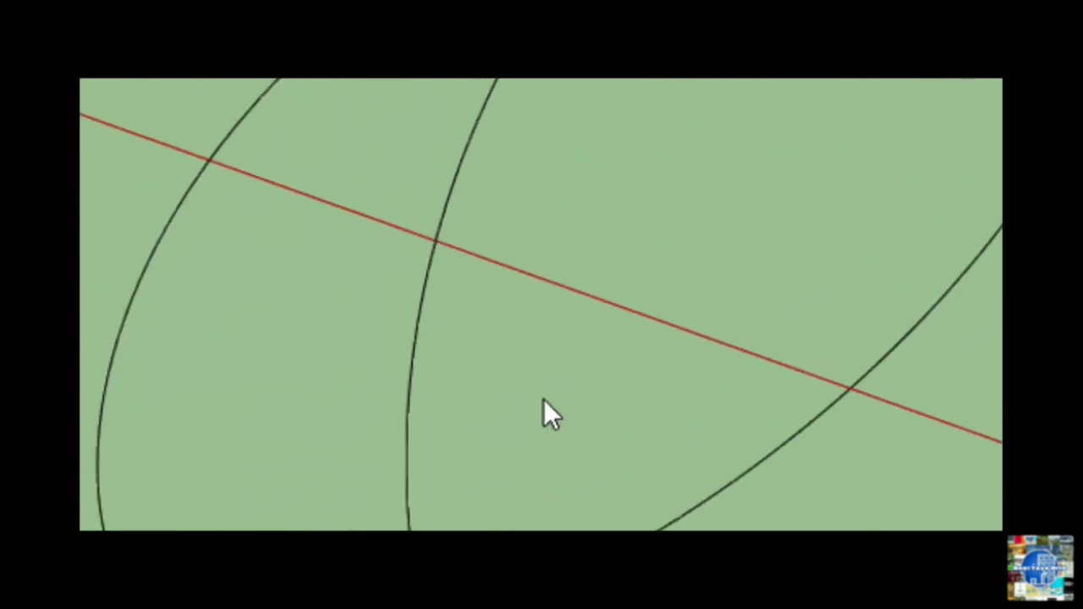
{"action": "scroll", "coordinate": [533, 397], "scroll_direction": "up", "scroll_amount": 5}
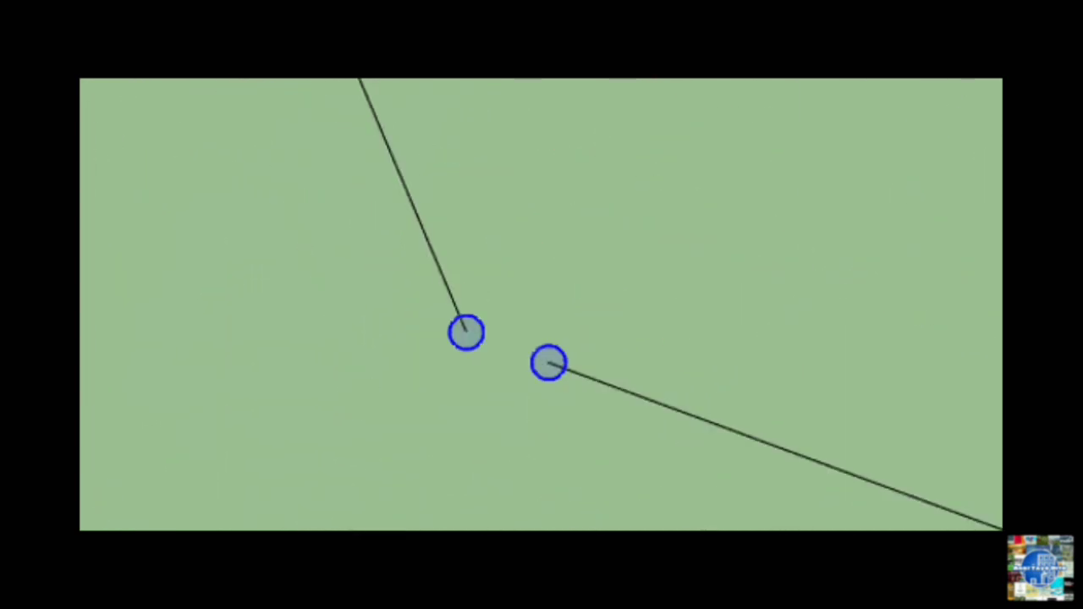
{"action": "left_click", "coordinate": [546, 365]}
{"action": "scroll", "coordinate": [545, 369], "scroll_direction": "down", "scroll_amount": 4}
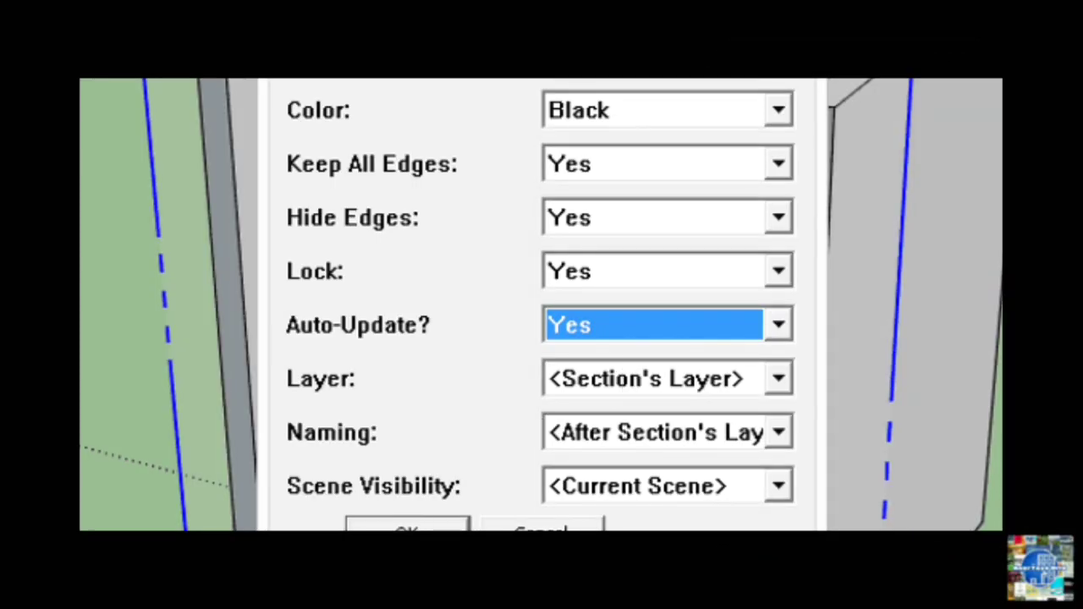
Generate the section-cut face in Black with Keep All Edges, Hide Edges, Lock and Auto-Update set to Yes, for the current scene
{"action": "left_click", "coordinate": [416, 527]}
{"action": "mouse_move", "coordinate": [633, 528]}
{"action": "middle_mouse_down"}
{"action": "mouse_move", "coordinate": [500, 482]}
{"action": "mouse_move", "coordinate": [321, 518]}
{"action": "mouse_move", "coordinate": [374, 508]}
{"action": "middle_mouse_up"}
{"action": "left_click", "coordinate": [410, 528]}
{"action": "middle_click_drag", "start_coordinate": [677, 507], "coordinate": [493, 481]}
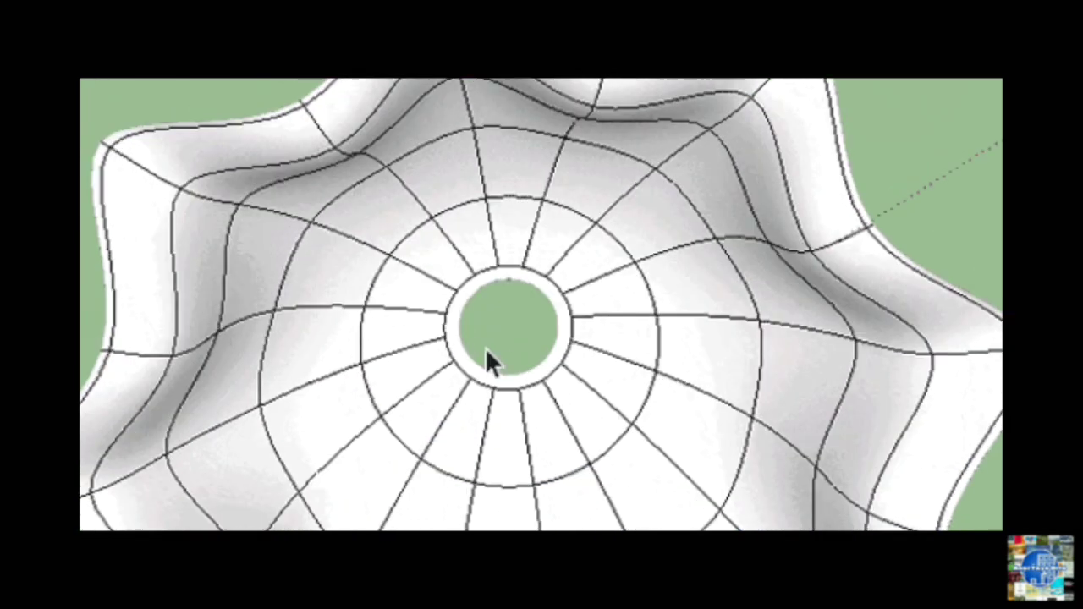
{"action": "scroll", "coordinate": [485, 349], "scroll_direction": "up", "scroll_amount": 2}
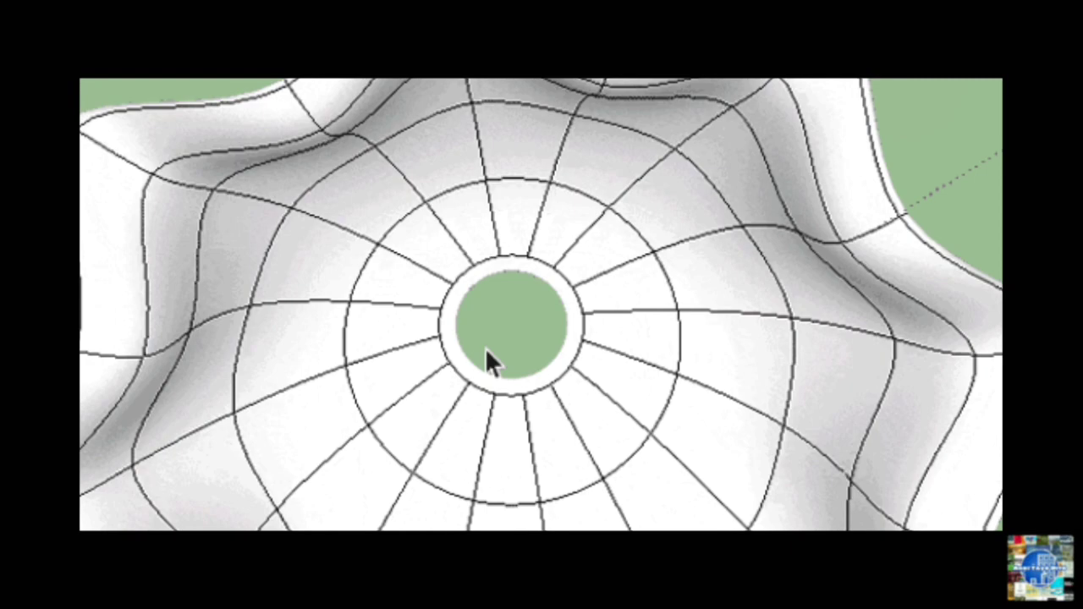